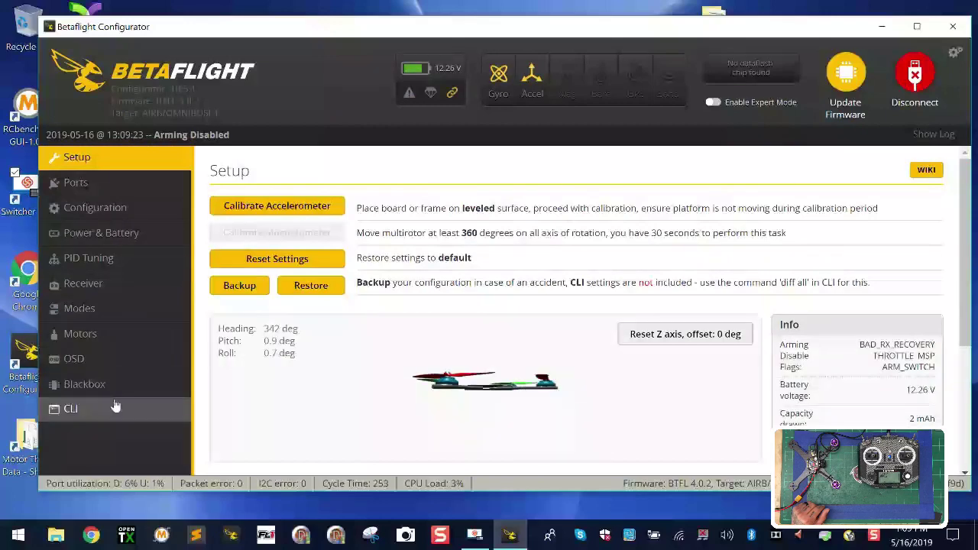
Step: Reset the flight controller with the CLI command "defaults" and reconnect to the board
type("defaults")
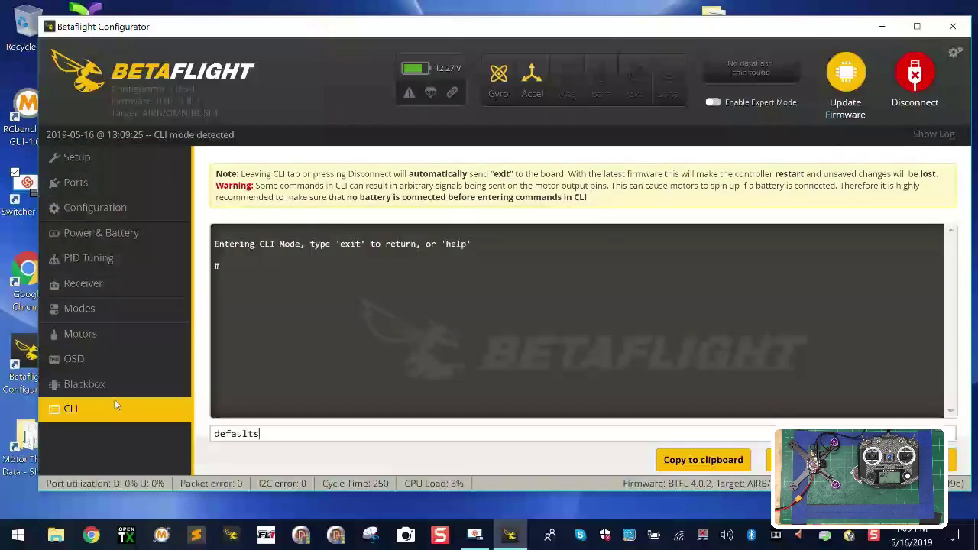
key("Return")
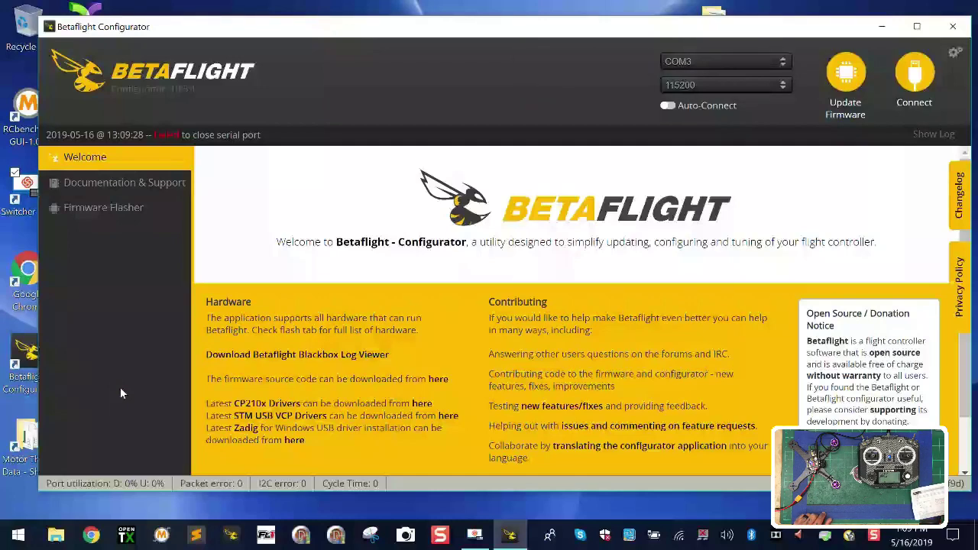
left_click(914, 75)
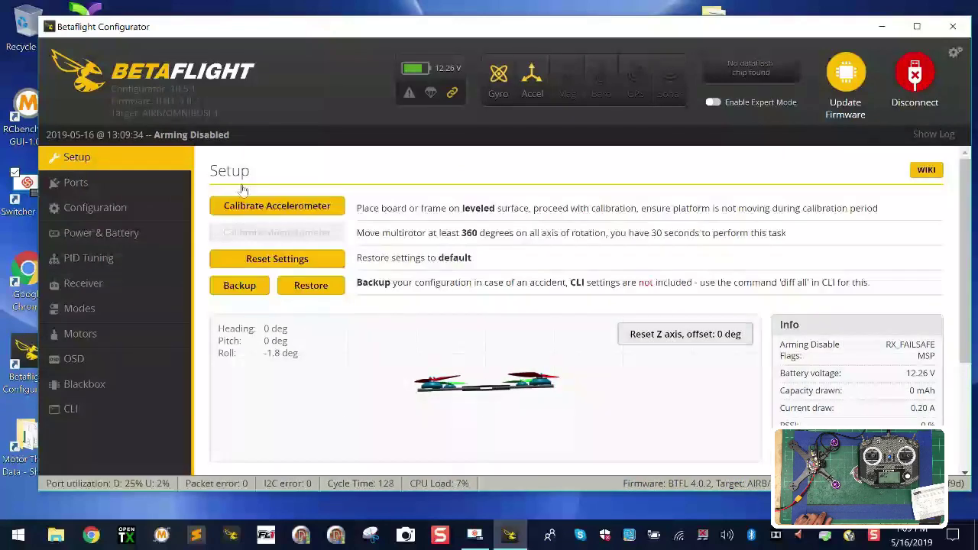
Step: Enable Serial Rx on UART1, save the port configuration and reconnect to the flight controller
left_click(76, 183)
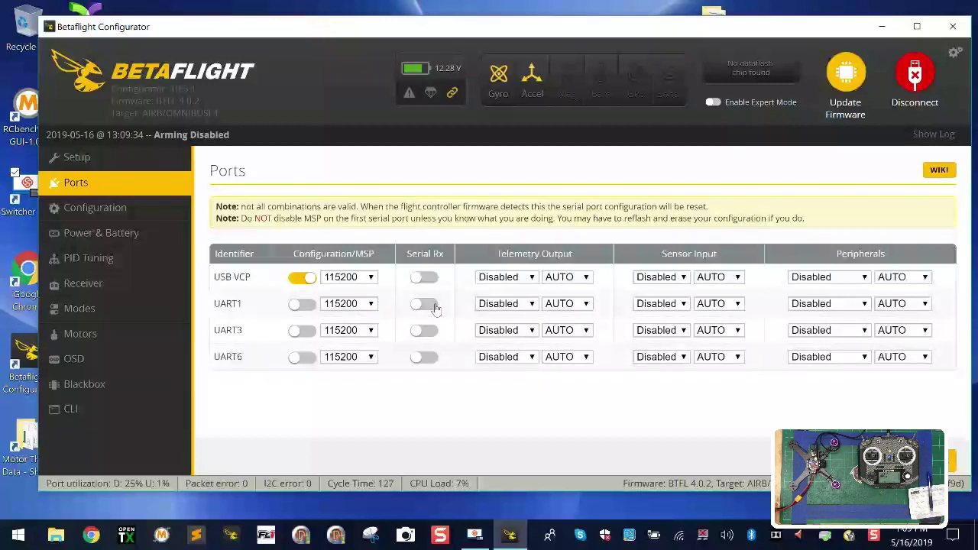
left_click(425, 304)
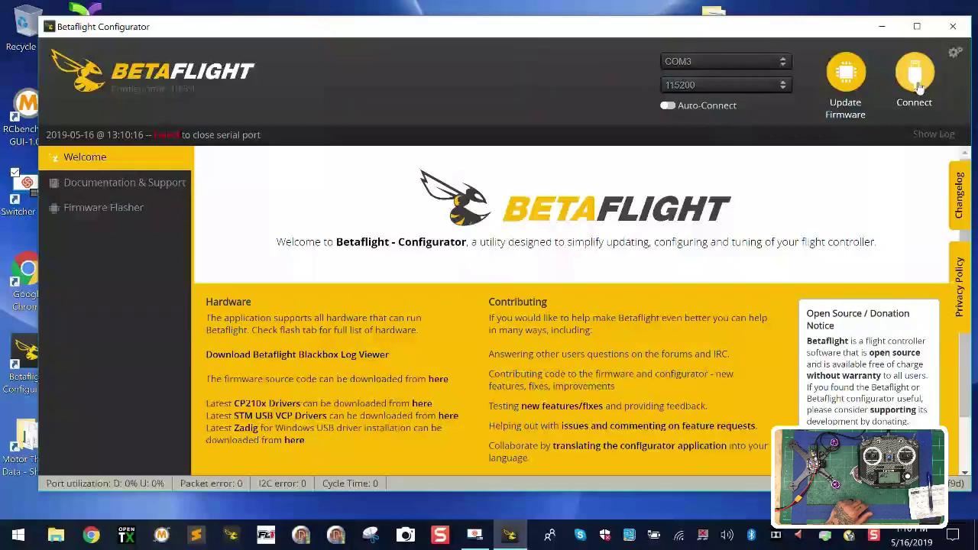
left_click(917, 90)
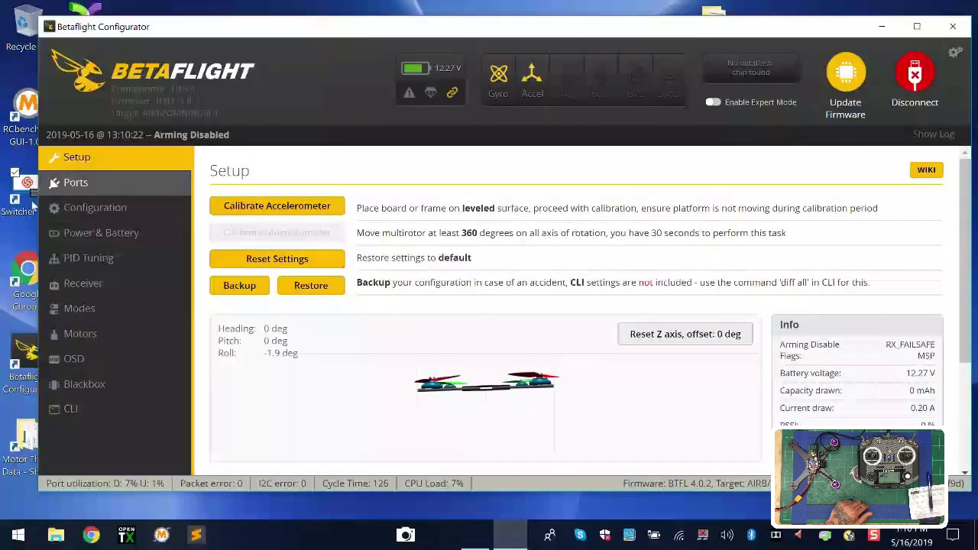
Step: Set the receiver mode to Serial-based receiver with SBUS as the provider, save the configuration and reconnect
left_click(112, 211)
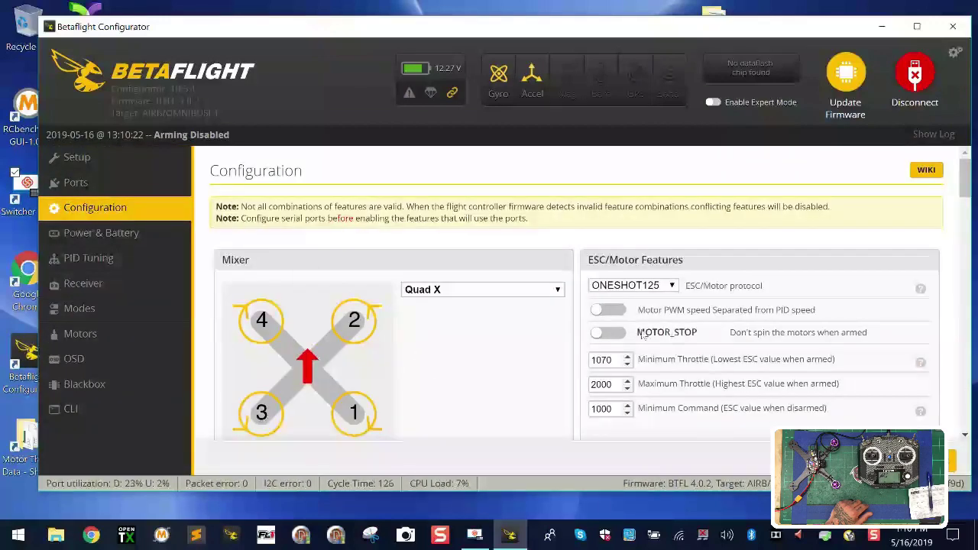
scroll(655, 402, "down", 15)
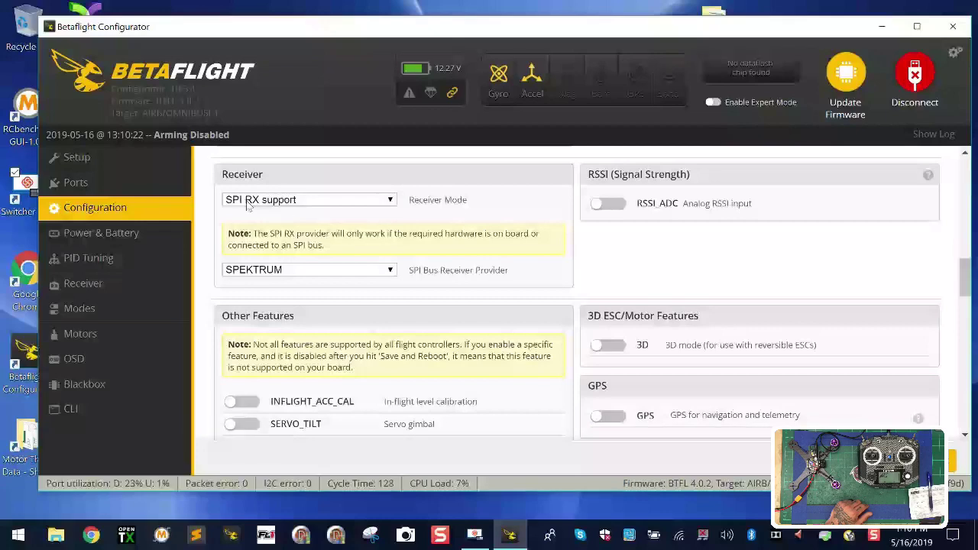
left_click(391, 205)
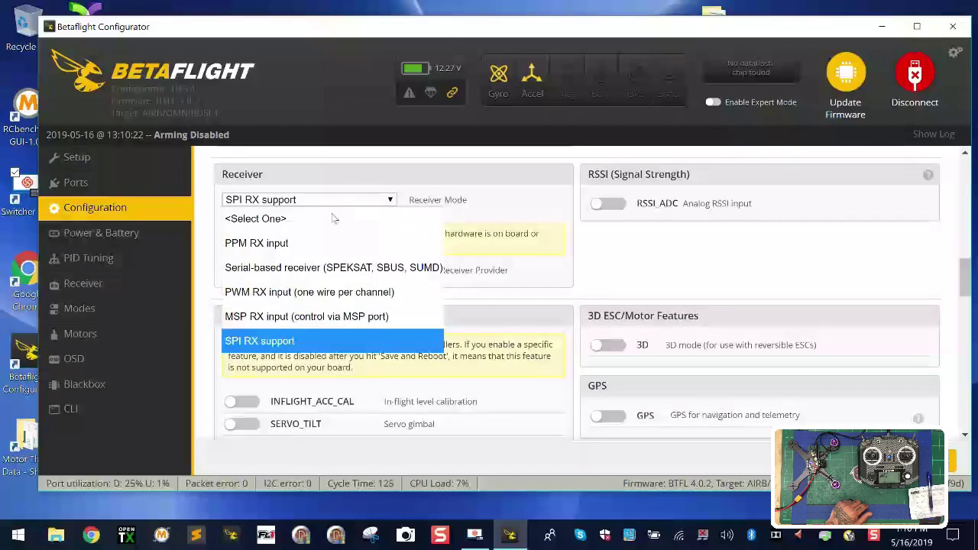
left_click(308, 271)
left_click(378, 272)
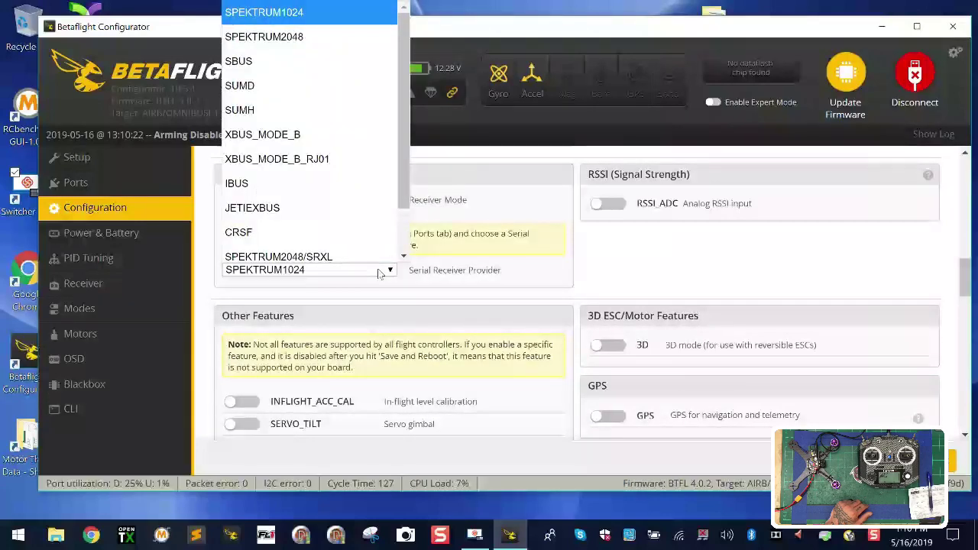
left_click(287, 54)
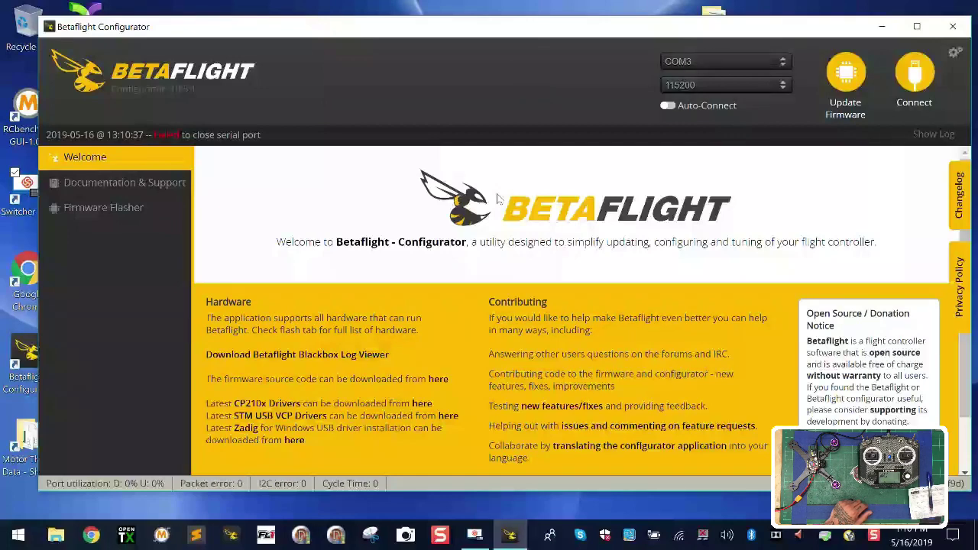
left_click(914, 73)
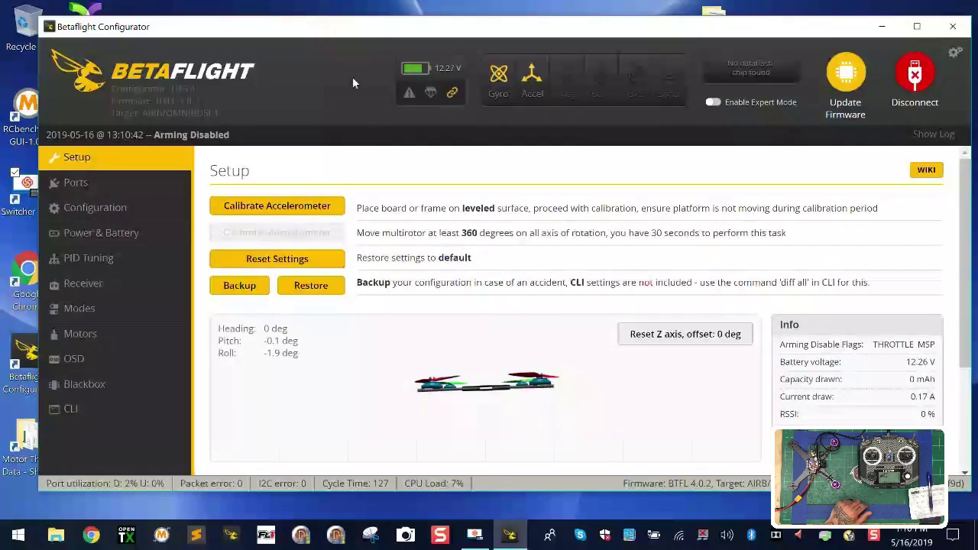
Step: Examine the receiver's channel bars and model preview, paying attention to the throttle channel value
left_click(83, 284)
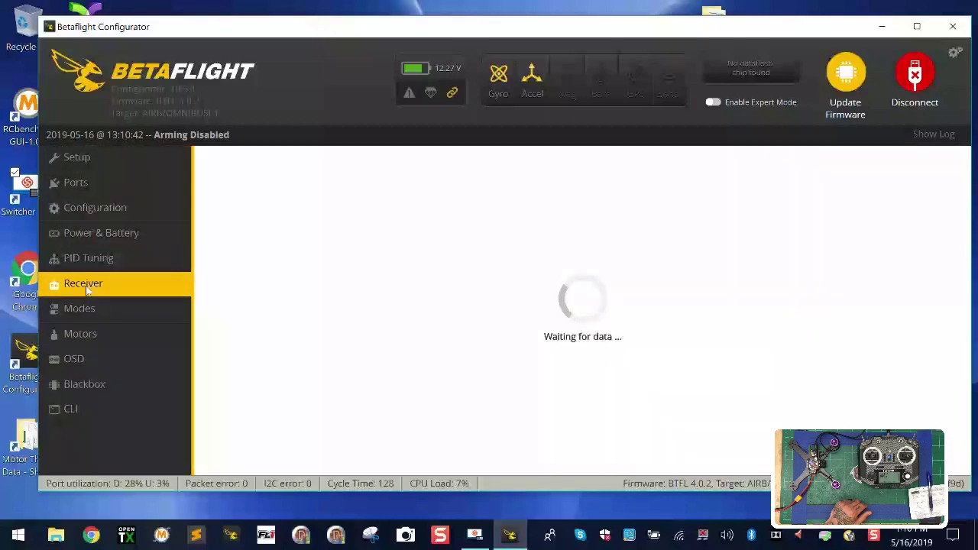
scroll(563, 367, "down", 10)
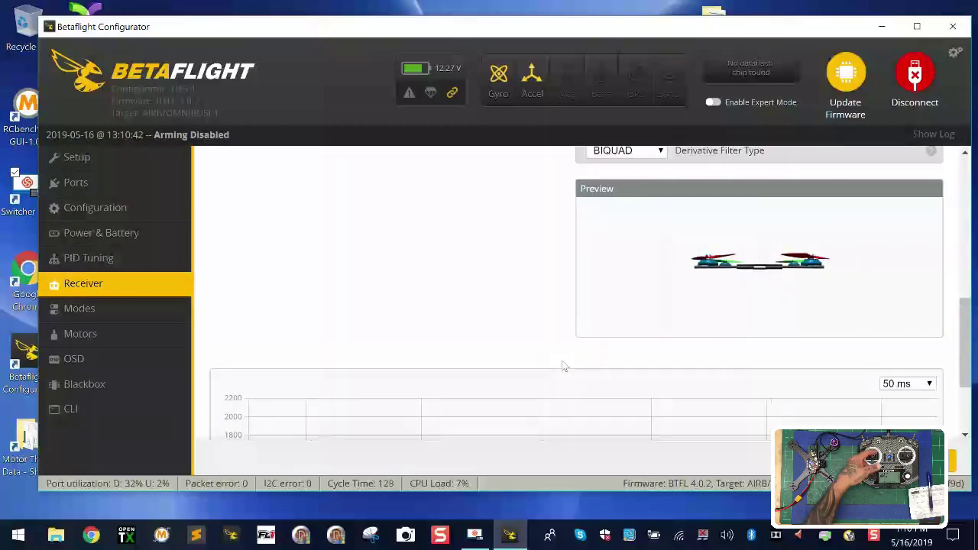
scroll(563, 365, "up", 10)
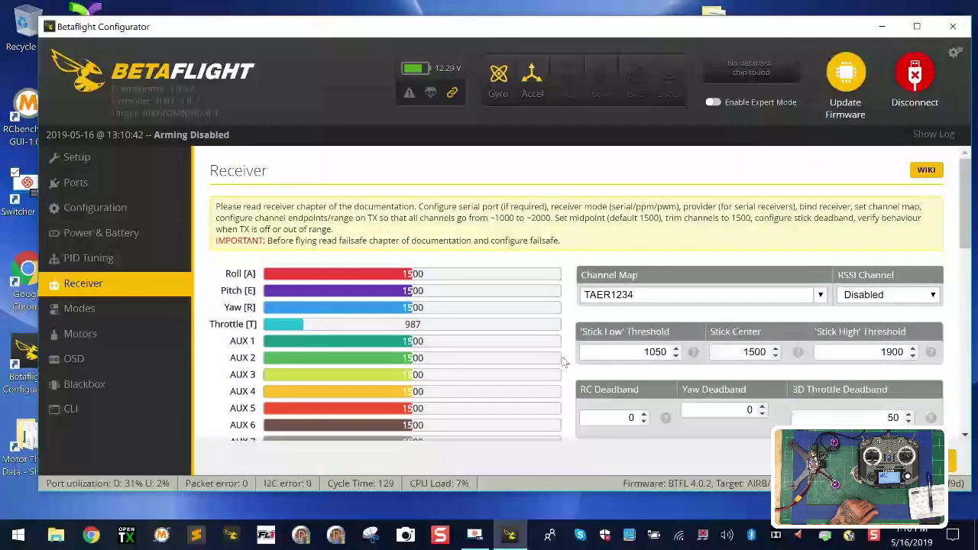
scroll(562, 362, "down", 6)
scroll(563, 362, "up", 6)
double_click(420, 324)
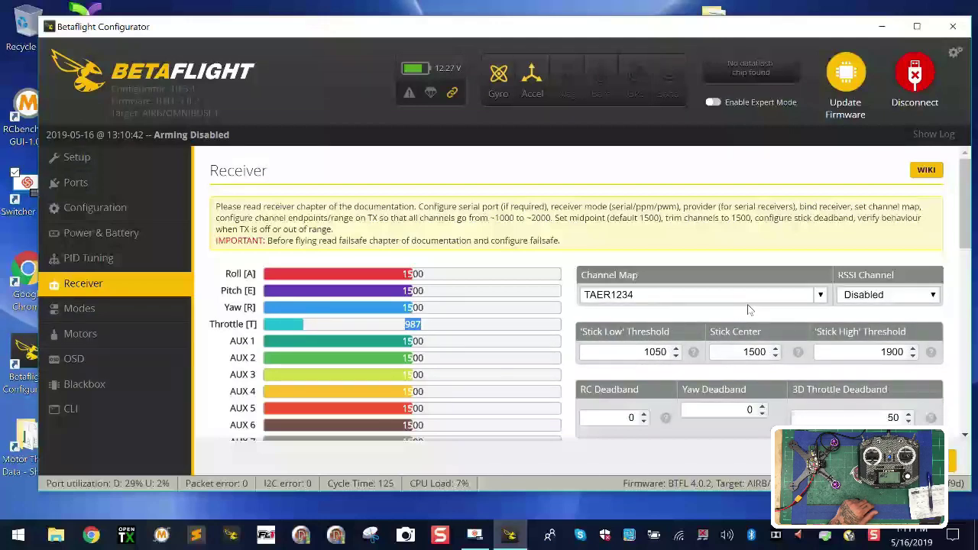
Step: Set the receiver's channel map to Default (AETR1234) and save the settings
left_click(820, 296)
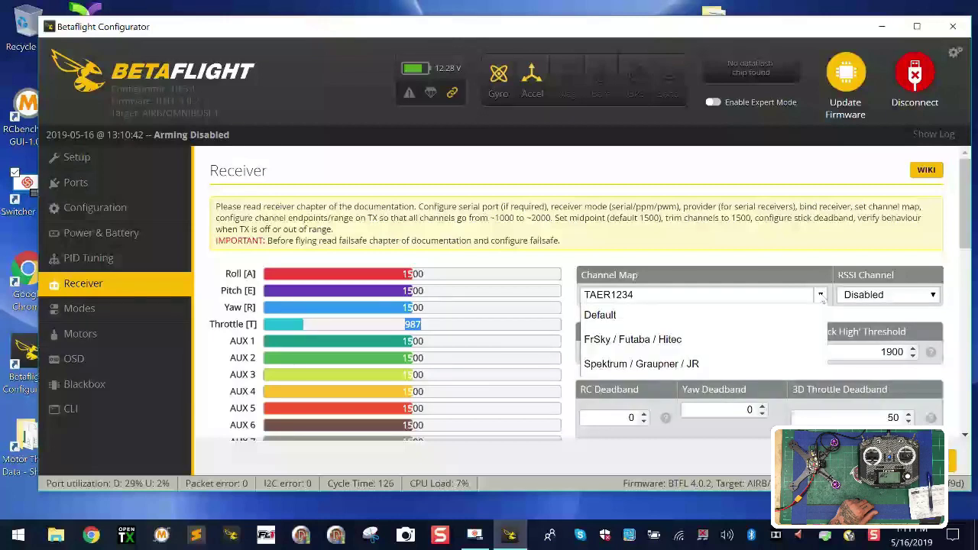
left_click(752, 313)
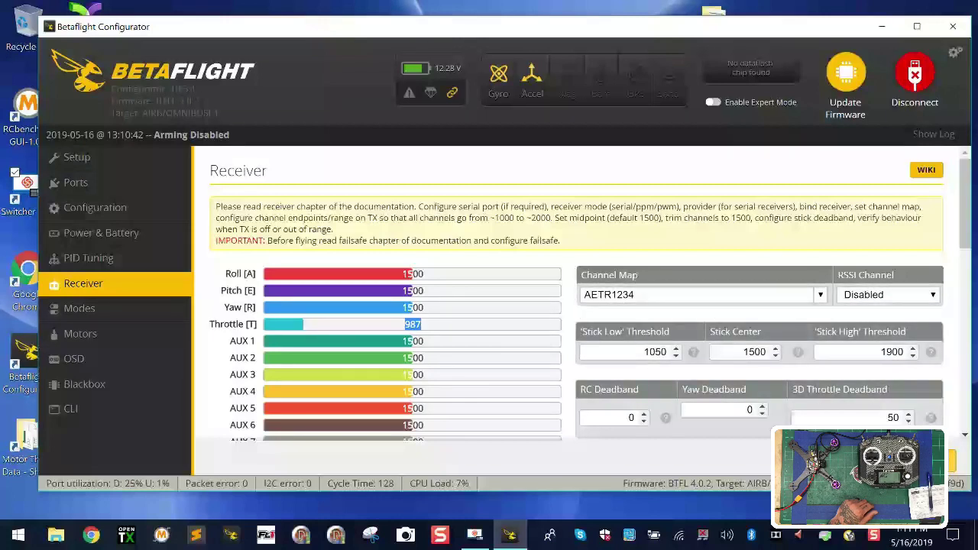
left_click(952, 459)
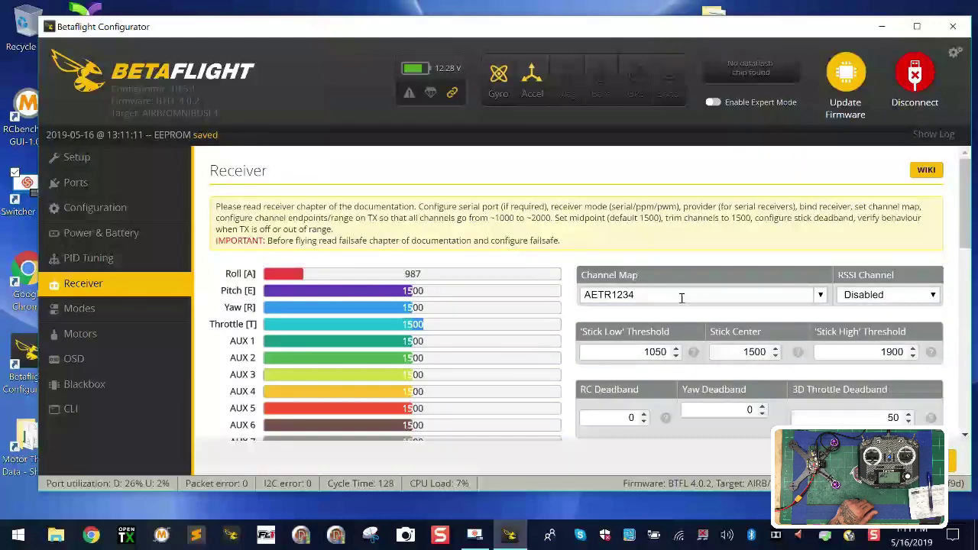
Step: Check how the channel bars and the model preview respond under the AETR1234 channel map
scroll(679, 294, "down", 10)
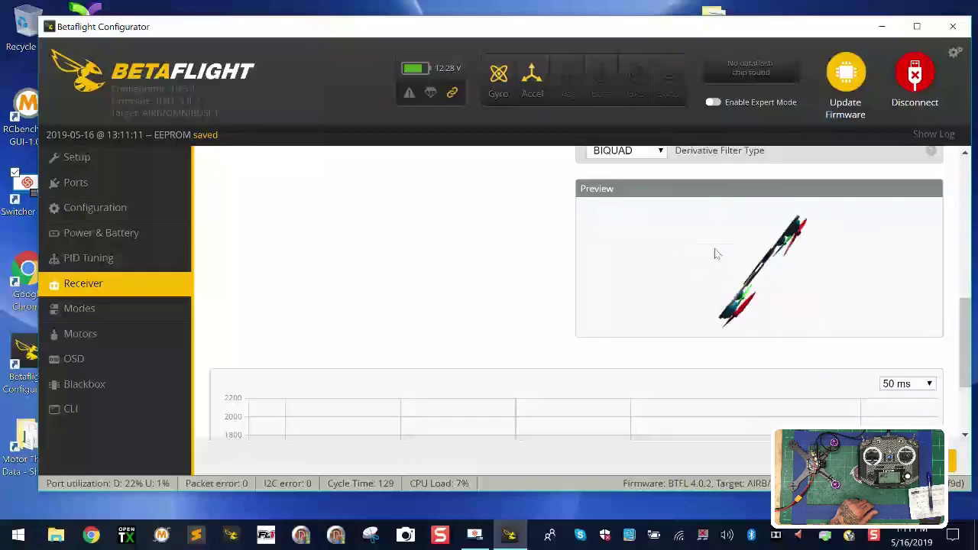
scroll(716, 273, "up", 10)
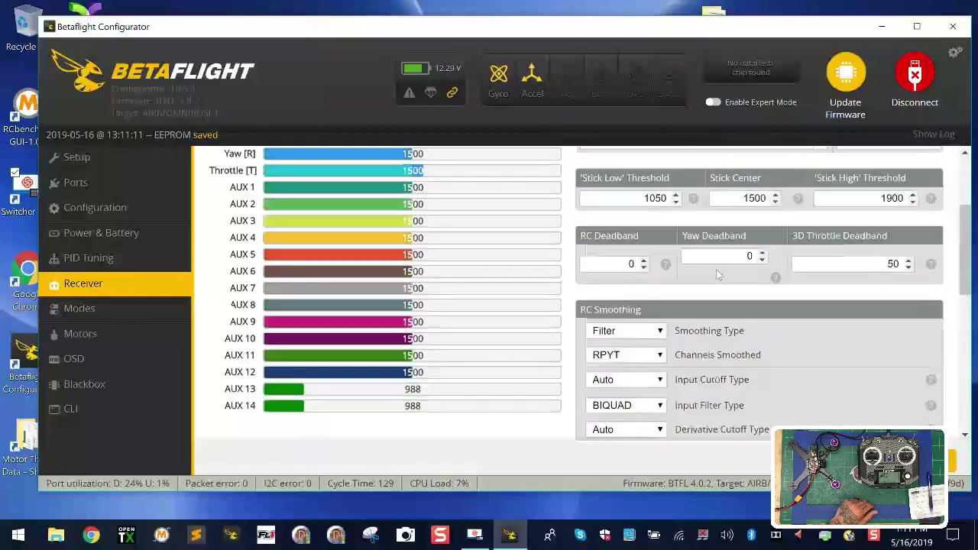
scroll(814, 307, "down", 2)
scroll(790, 384, "down", 3)
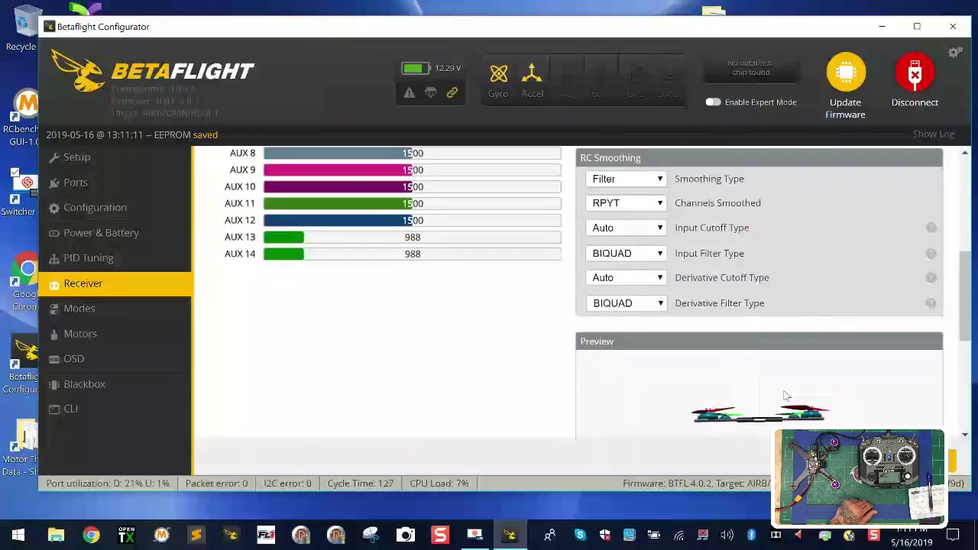
scroll(781, 395, "up", 5)
scroll(645, 300, "down", 5)
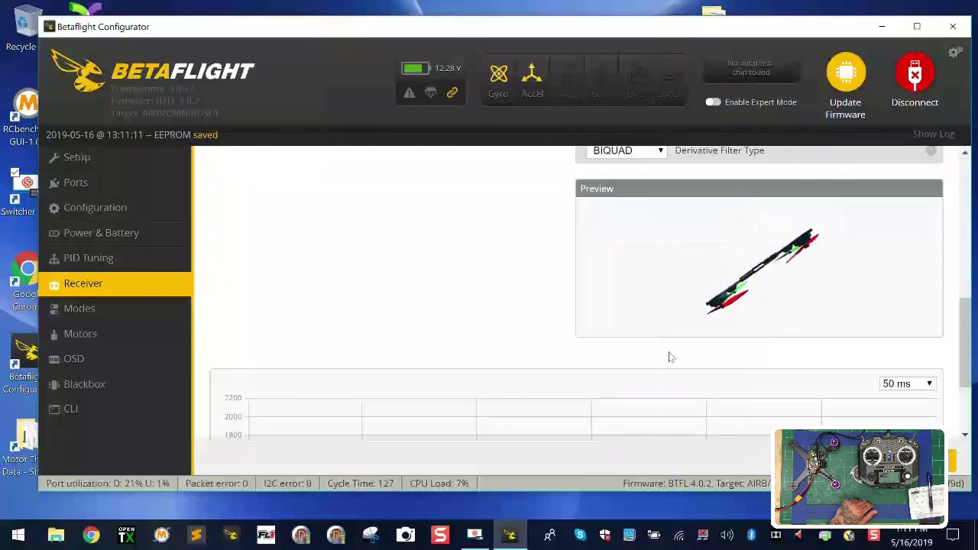
scroll(741, 290, "up", 3)
scroll(741, 290, "up", 3)
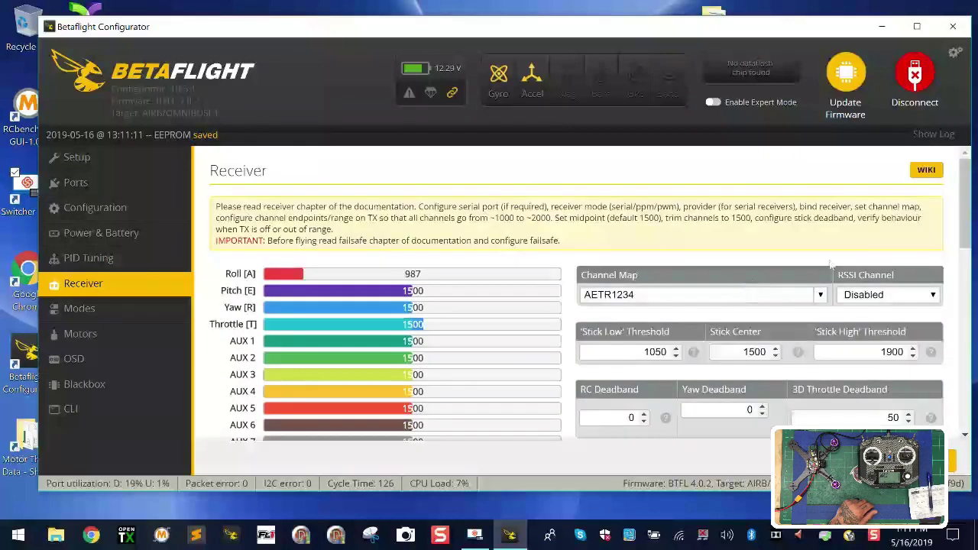
Step: Set the channel map to Spektrum / Graupner / JR (TAER1234), save it and recheck the channel bars
left_click(819, 298)
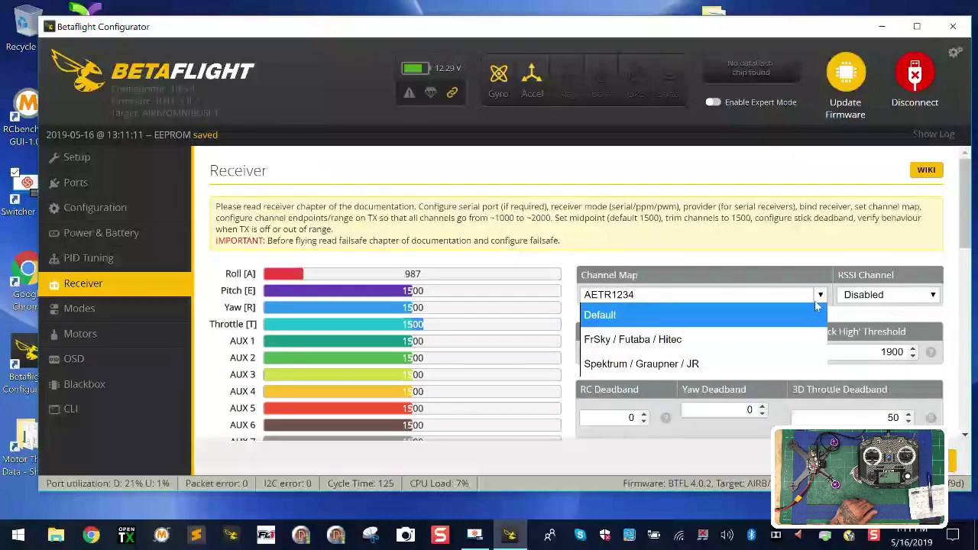
left_click(670, 364)
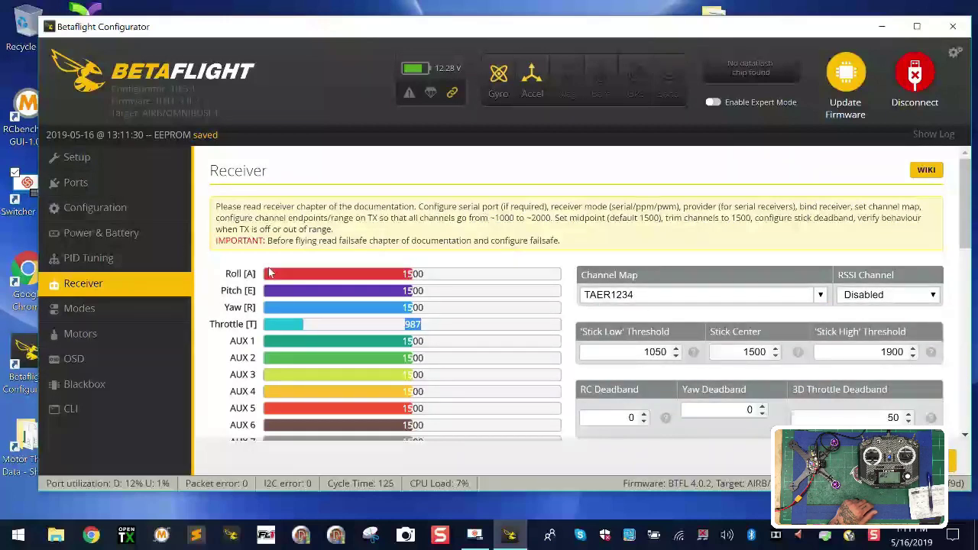
scroll(649, 355, "down", 6)
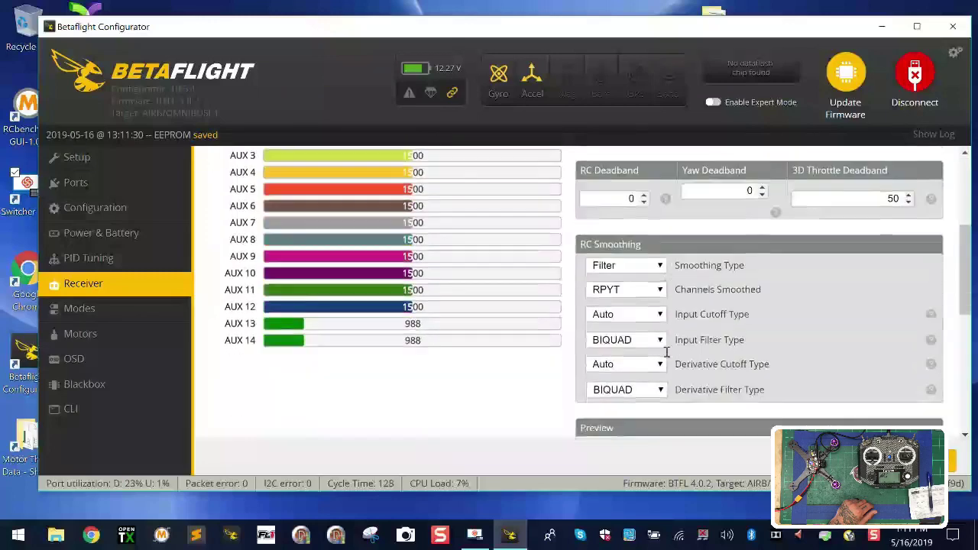
scroll(795, 307, "up", 1)
scroll(794, 307, "up", 6)
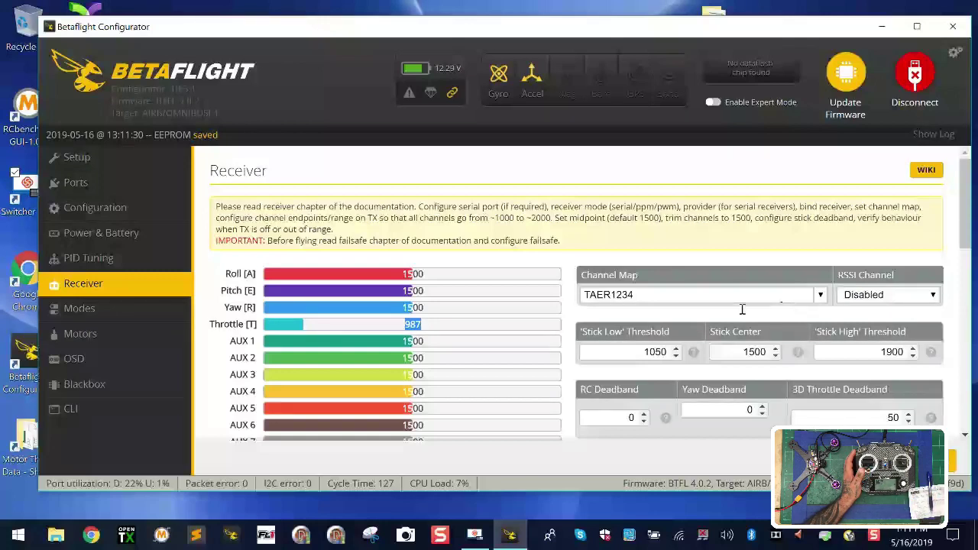
Step: Set the 'Stick Low' Threshold to 1005 and the 'Stick High' Threshold to 2000
double_click(642, 353)
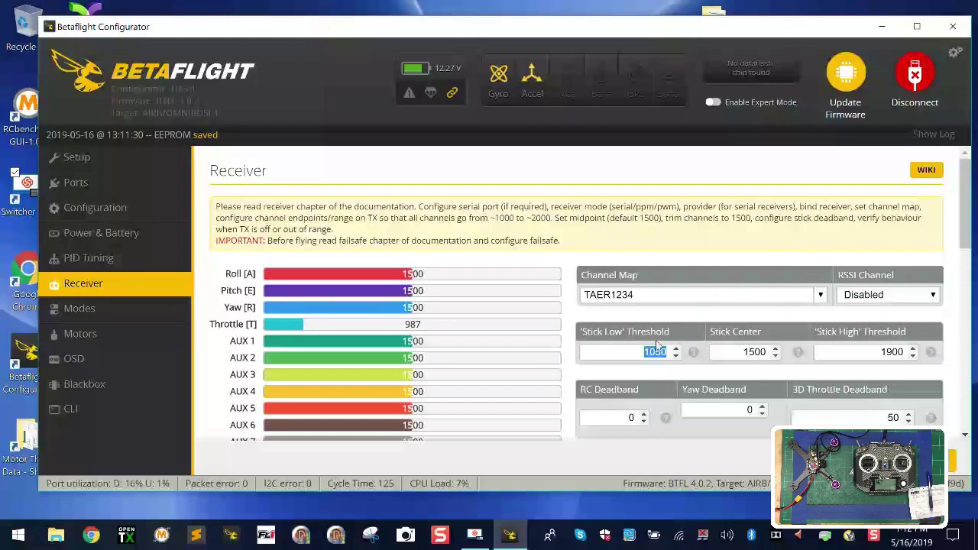
type("10")
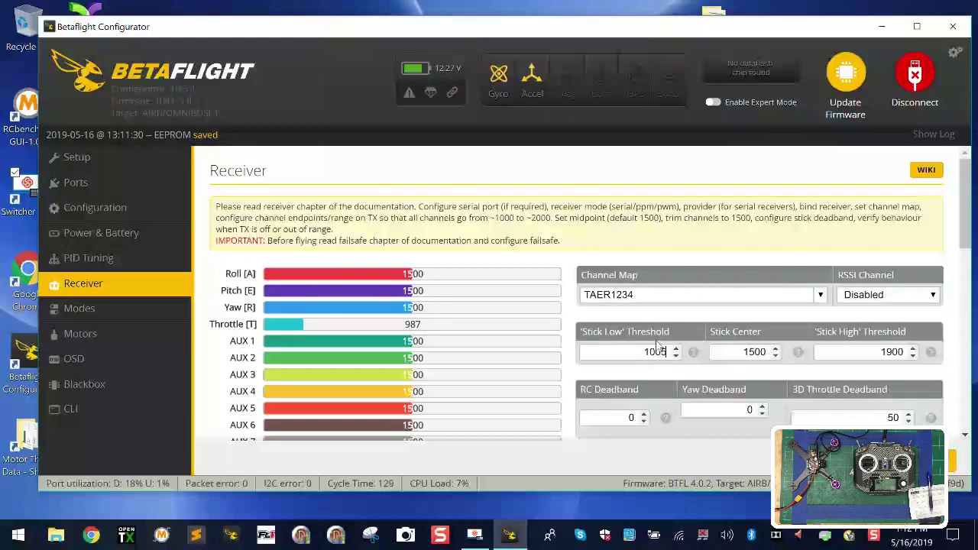
double_click(902, 352)
type("2000")
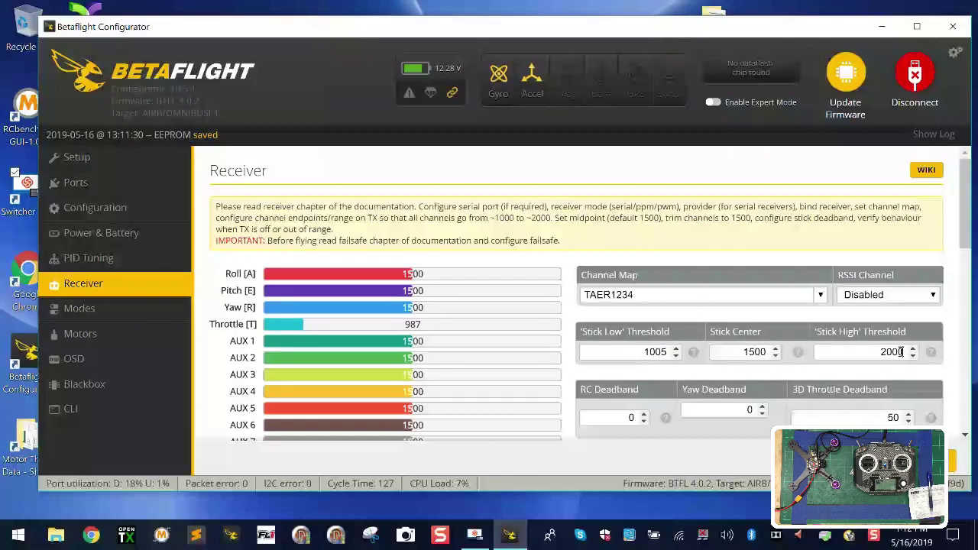